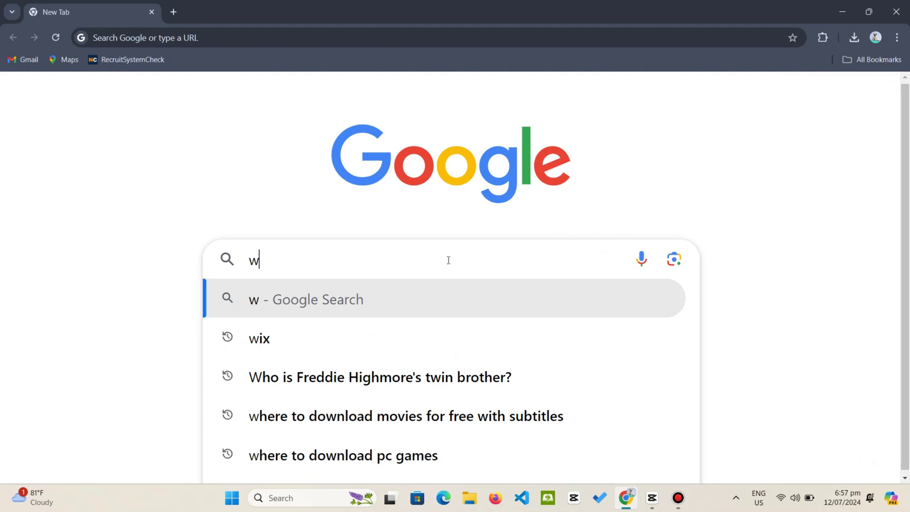
- Search Google for 'what is kopy app?' and highlight the Kopy App description
text(hat is kopy app)
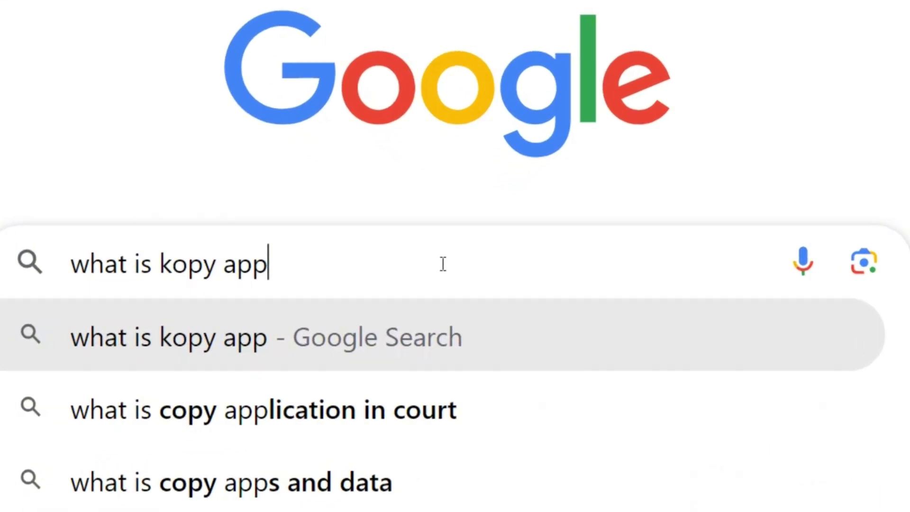
text(?)
key(Return)
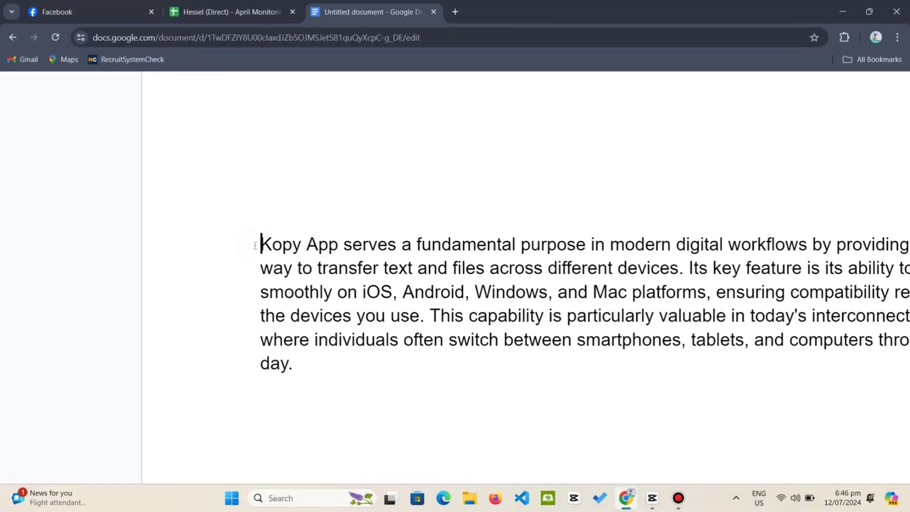
drag(255, 245, 743, 236)
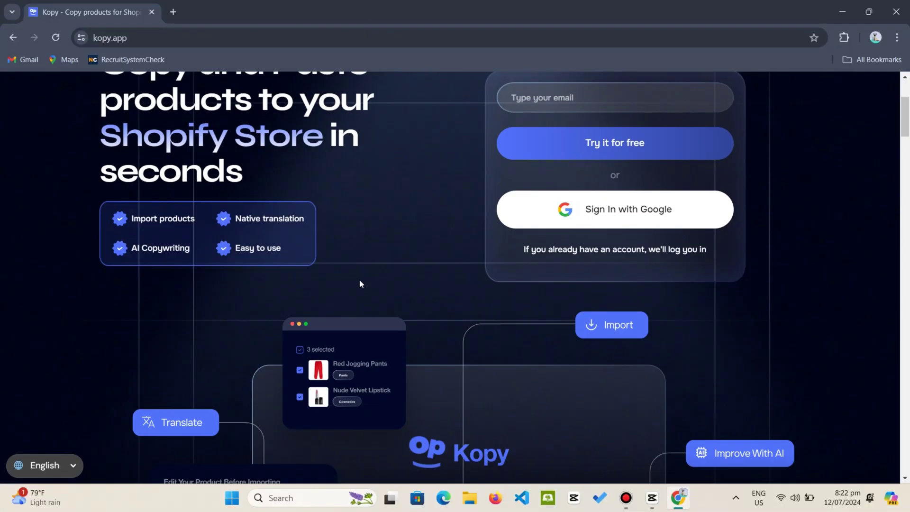
- Scroll the kopy.app landing page and highlight the paragraph about product titles and descriptions
scroll(359, 280, down, 2)
scroll(355, 266, down, 2)
scroll(352, 248, down, 3)
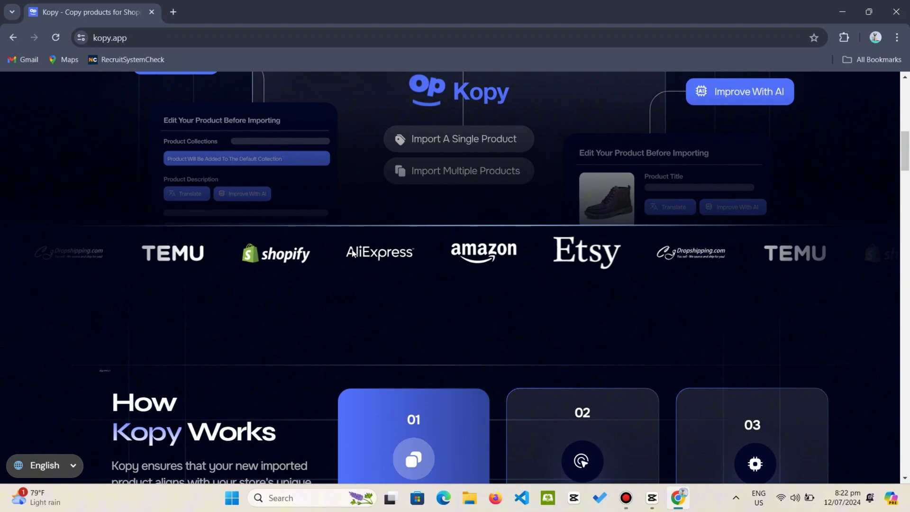
scroll(351, 249, down, 2)
scroll(351, 248, down, 1)
scroll(352, 251, down, 5)
scroll(352, 251, up, 1)
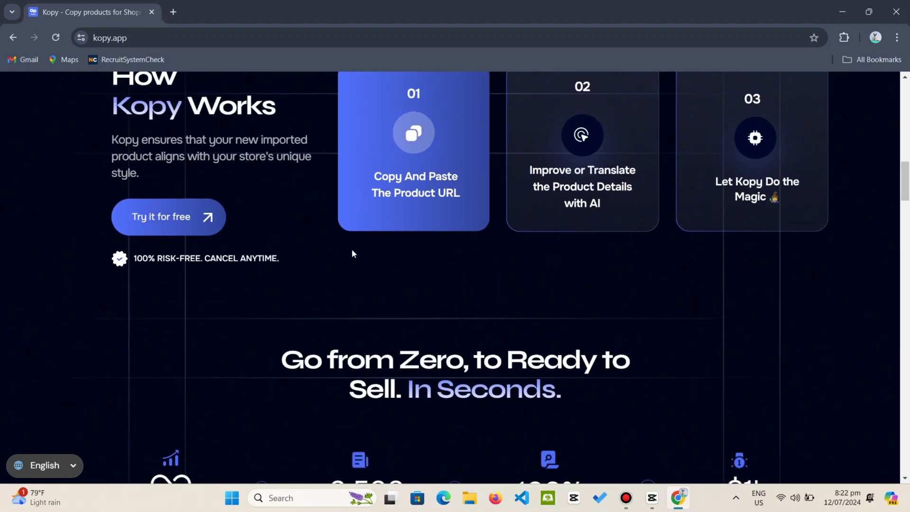
scroll(352, 252, up, 2)
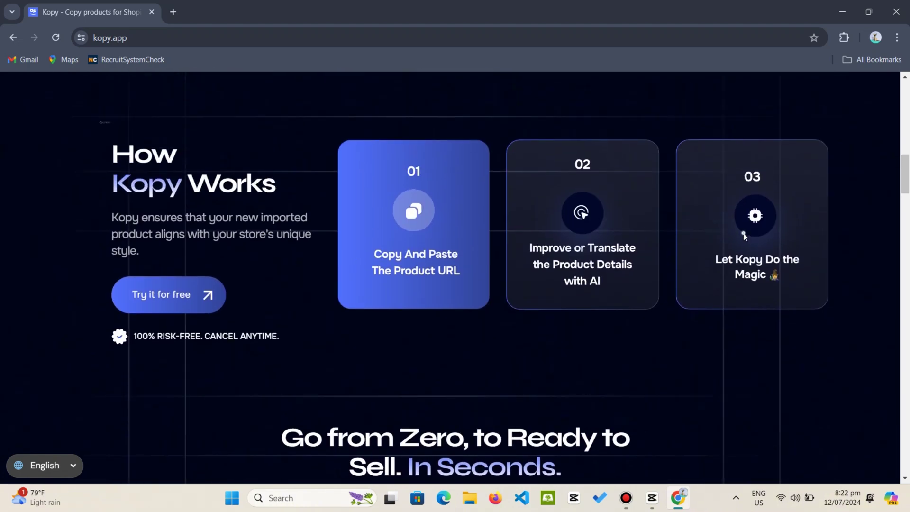
scroll(363, 222, down, 3)
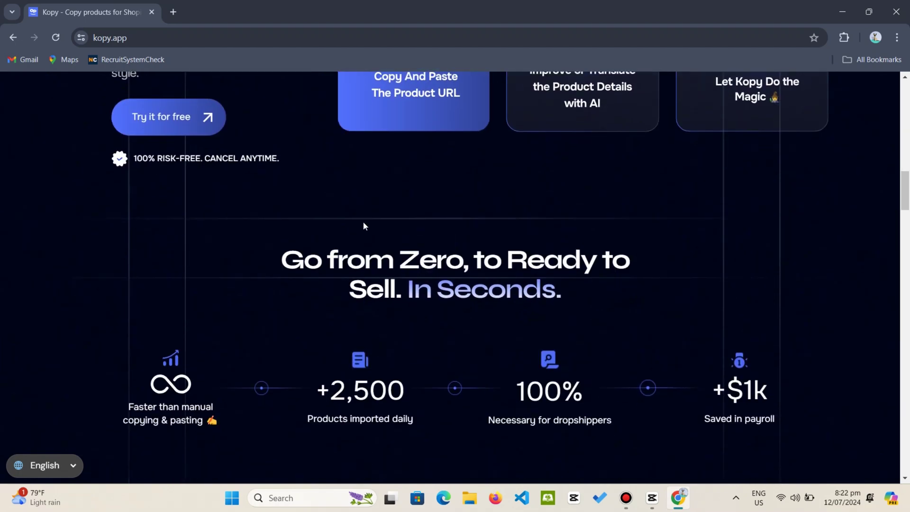
scroll(362, 221, down, 3)
scroll(709, 269, down, 4)
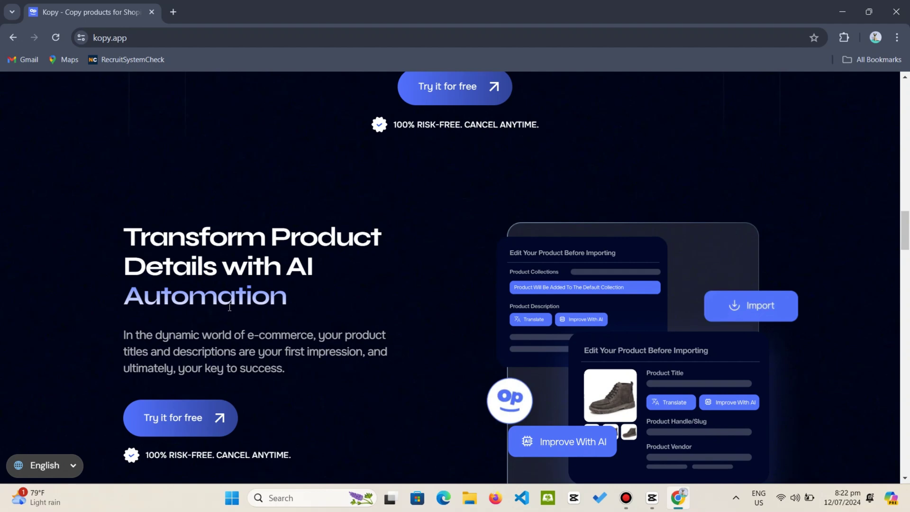
- Expand FAQ item 01, 'What is Kopy, and how does it work?'
scroll(145, 213, down, 2)
drag(123, 213, 310, 258)
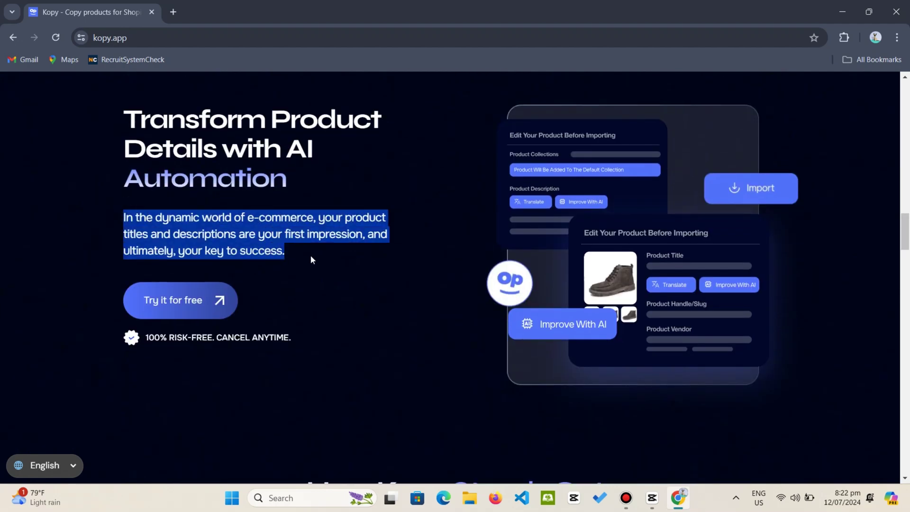
scroll(311, 258, down, 2)
scroll(312, 256, down, 1)
scroll(312, 257, down, 4)
scroll(312, 256, down, 6)
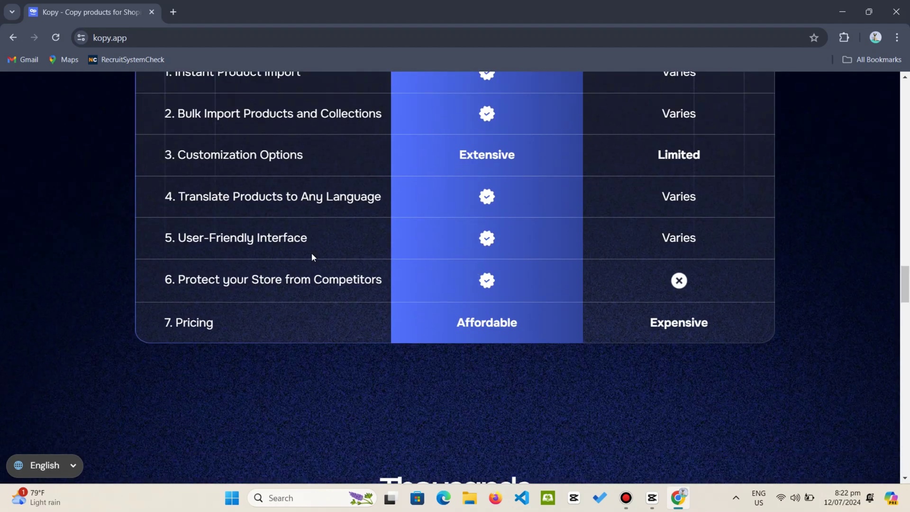
scroll(311, 256, up, 1)
scroll(171, 152, up, 2)
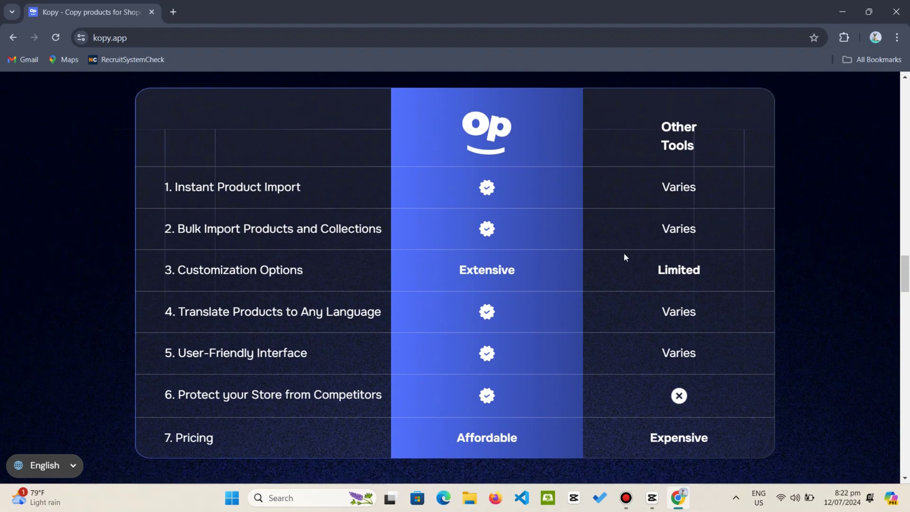
scroll(622, 256, down, 5)
scroll(624, 257, down, 4)
scroll(623, 257, down, 1)
scroll(624, 256, down, 5)
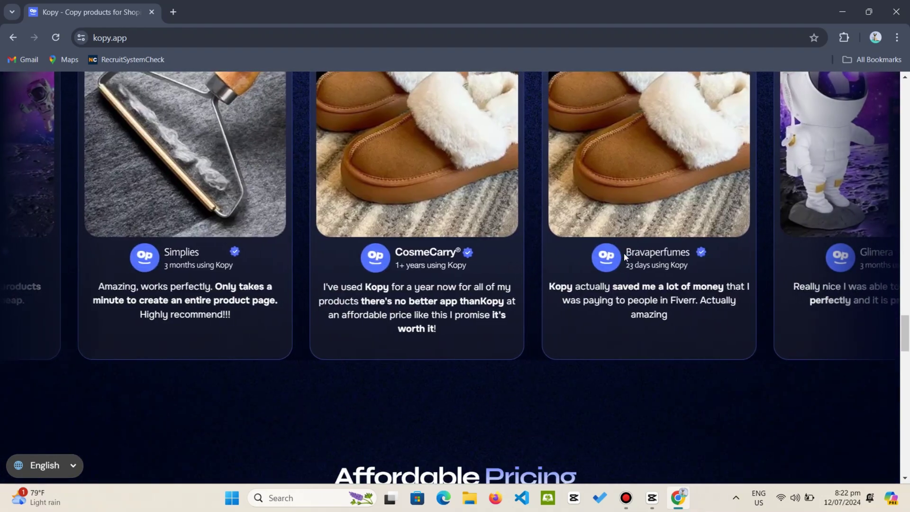
scroll(623, 256, down, 2)
scroll(624, 256, down, 4)
scroll(624, 257, down, 5)
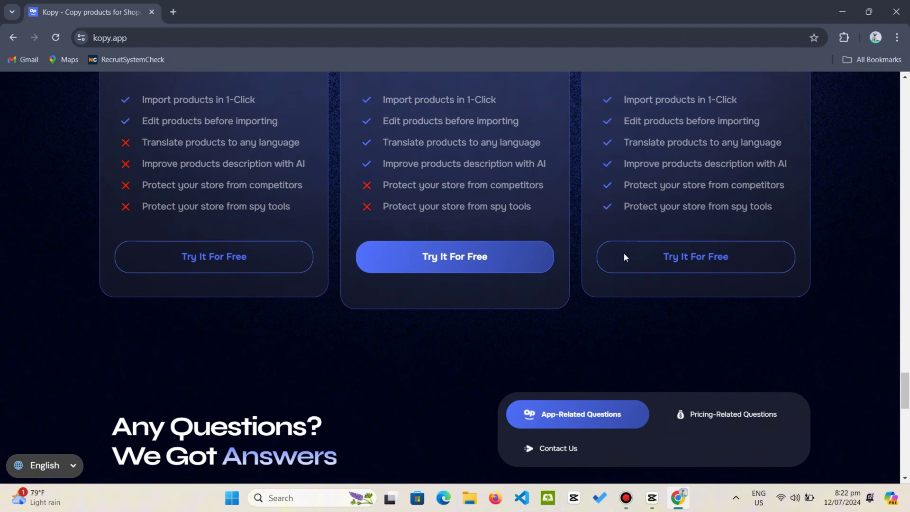
scroll(624, 256, down, 3)
scroll(624, 257, down, 3)
scroll(623, 257, down, 1)
scroll(624, 257, down, 4)
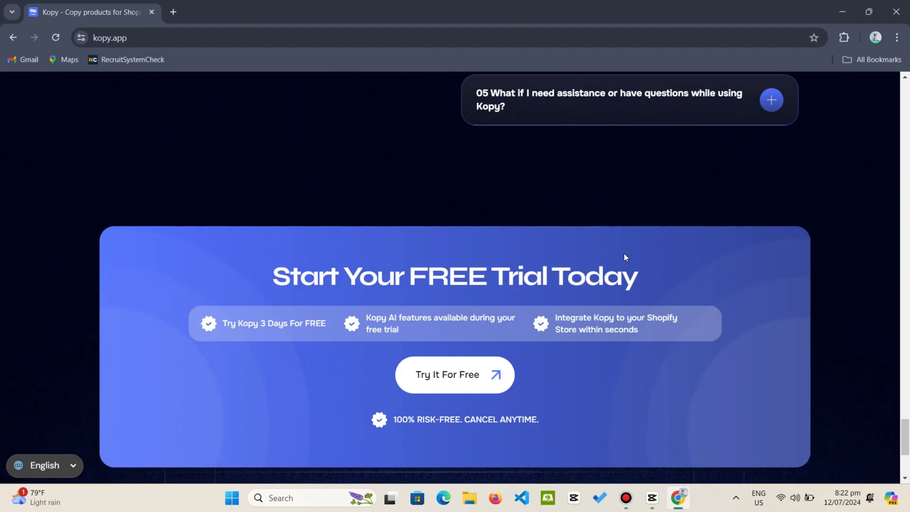
scroll(624, 257, down, 3)
scroll(624, 257, down, 2)
scroll(624, 257, up, 1)
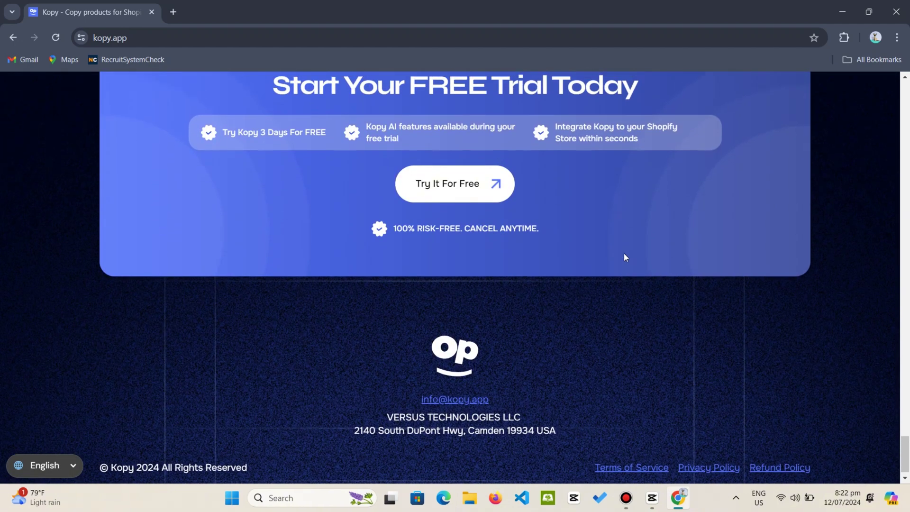
scroll(623, 257, up, 5)
scroll(623, 256, up, 2)
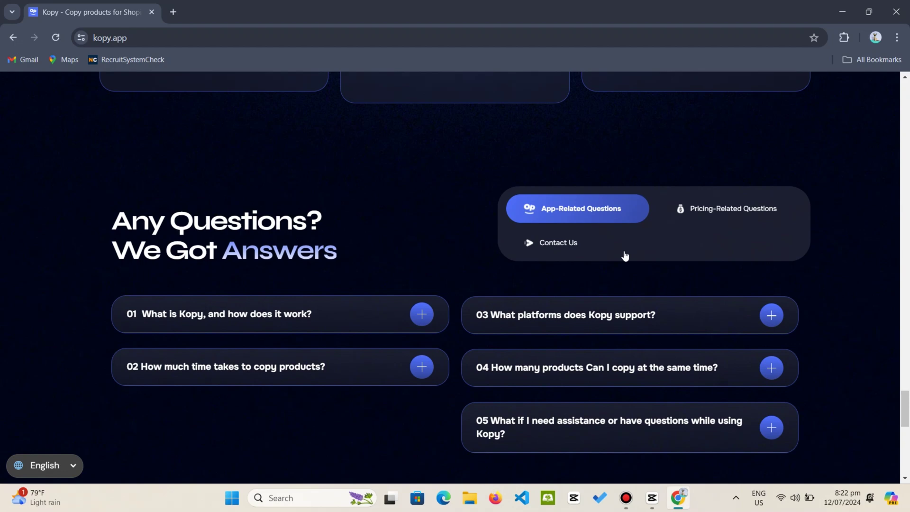
click(422, 314)
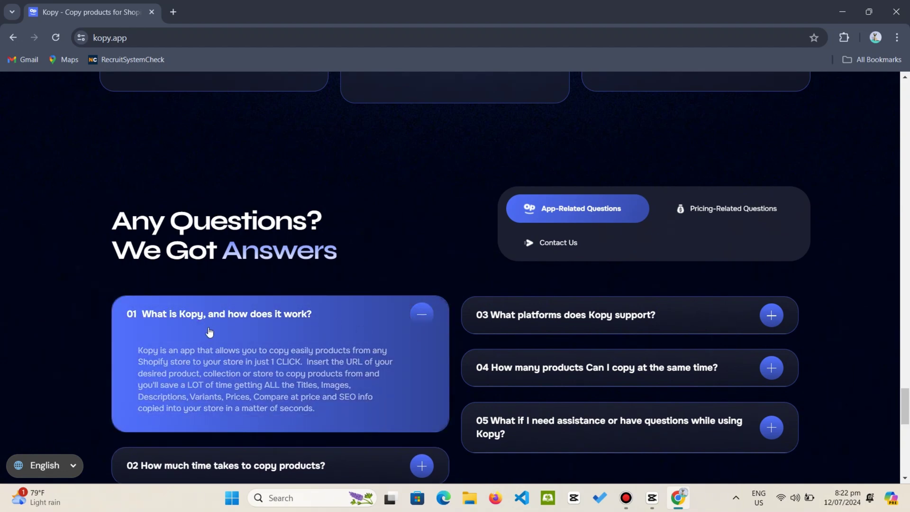
scroll(211, 331, up, 1)
scroll(212, 315, up, 1)
scroll(213, 308, down, 4)
scroll(213, 304, down, 2)
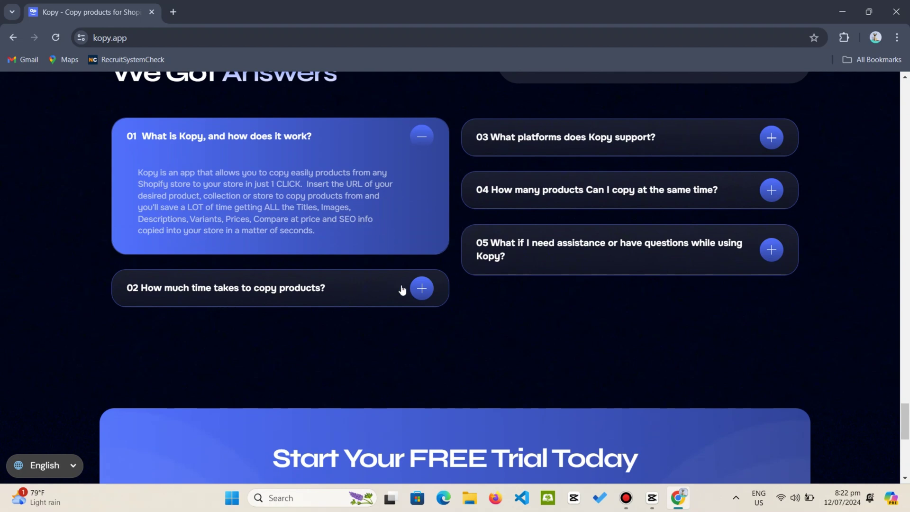
scroll(596, 270, up, 1)
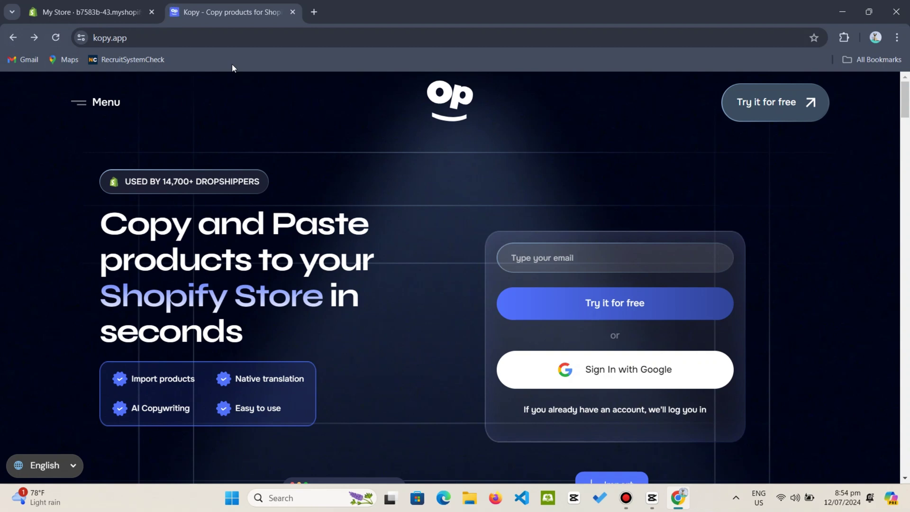
- Launch the Kopy web app with Try it for free, then return to the Shopify admin Home
click(778, 119)
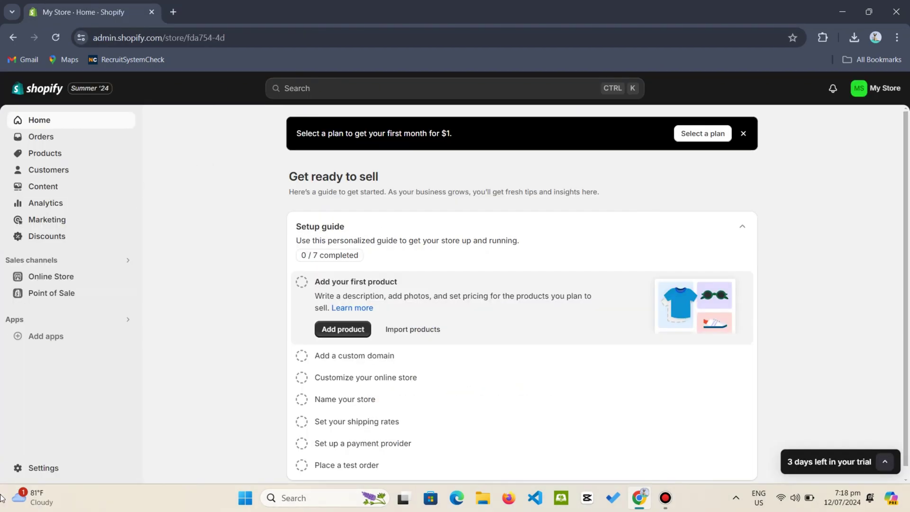
- Allow custom app development via Settings > Apps and sales channels > Develop apps
click(26, 469)
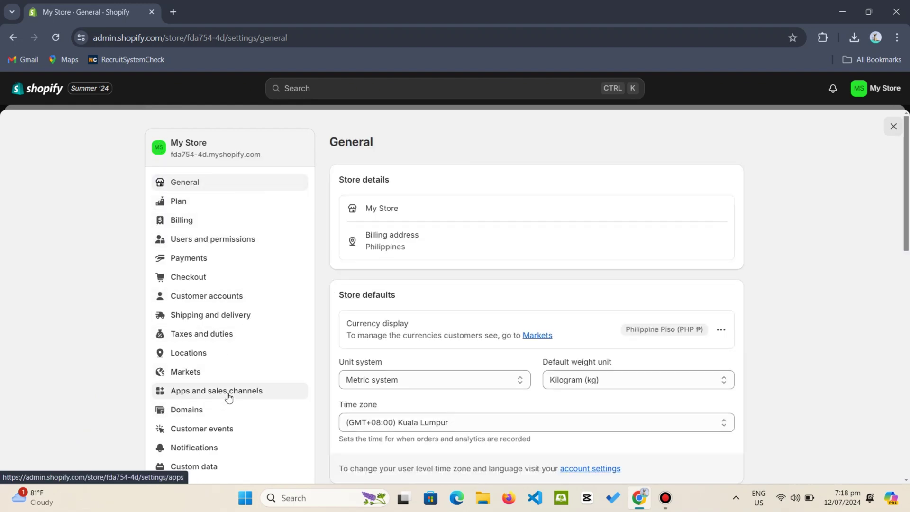
click(229, 397)
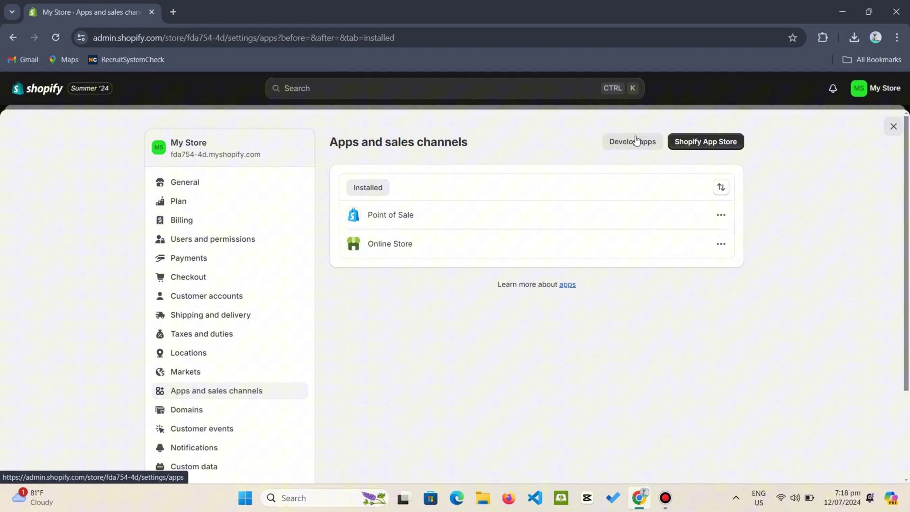
click(648, 149)
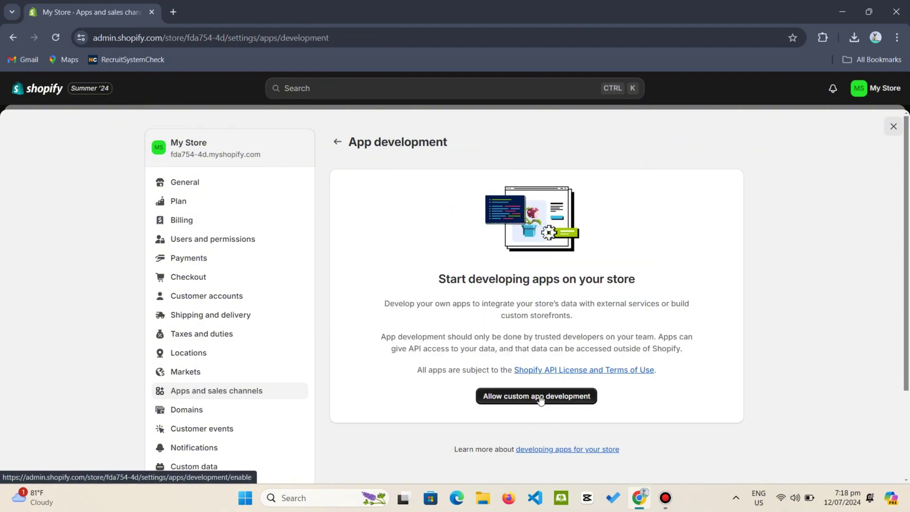
click(528, 396)
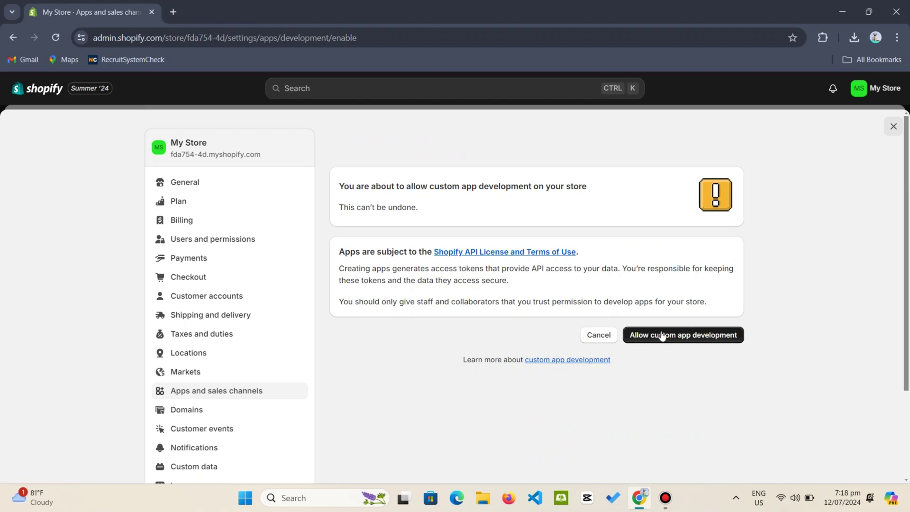
click(662, 335)
- Create a new custom app named 'kopy'
click(527, 320)
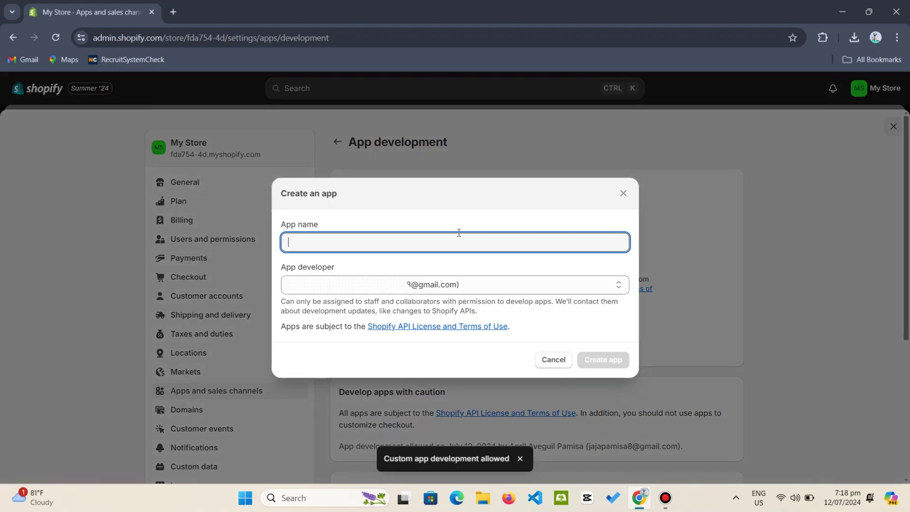
text(kopy)
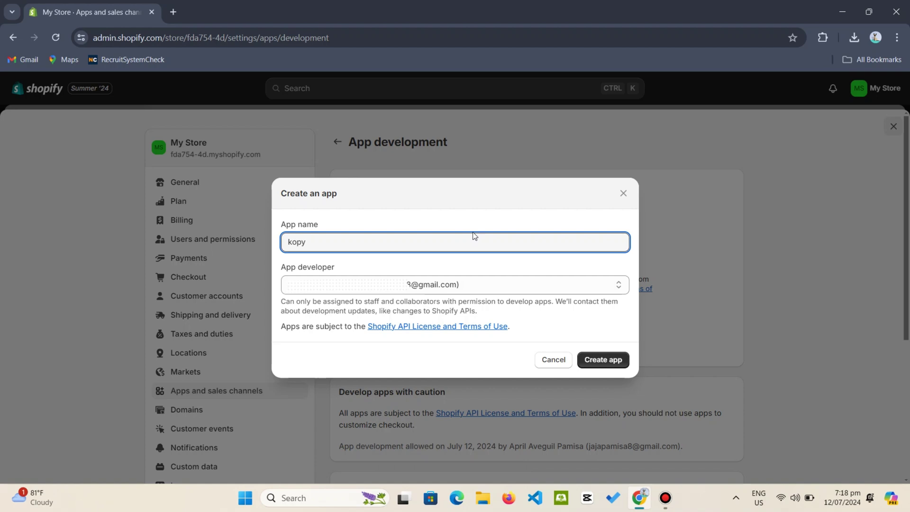
click(603, 358)
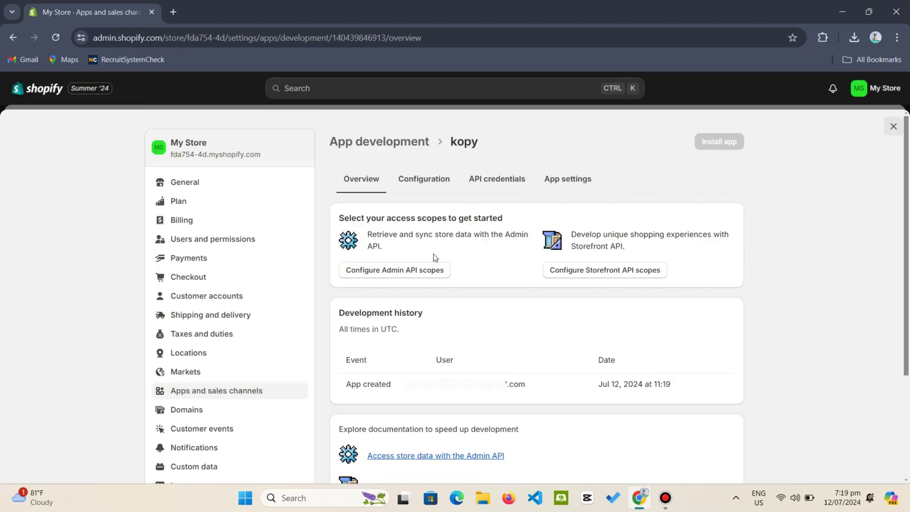
- Grant kopy the write_products and read_locales Admin API scopes and save
click(435, 275)
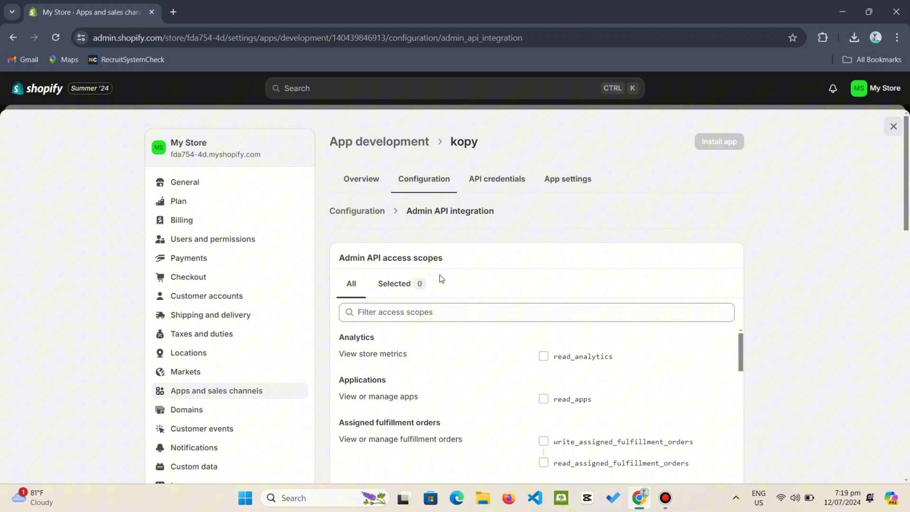
scroll(425, 358, down, 1)
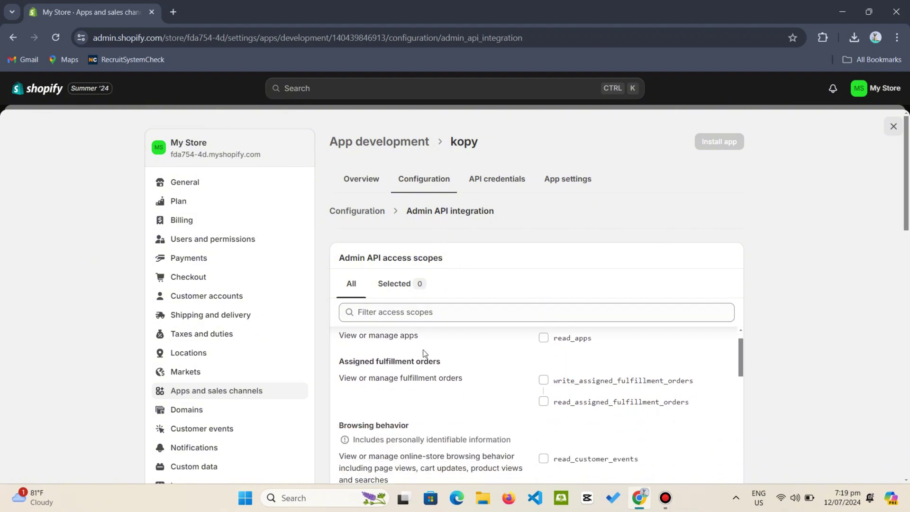
scroll(424, 344, down, 3)
scroll(422, 317, down, 2)
scroll(421, 304, down, 5)
scroll(423, 301, down, 1)
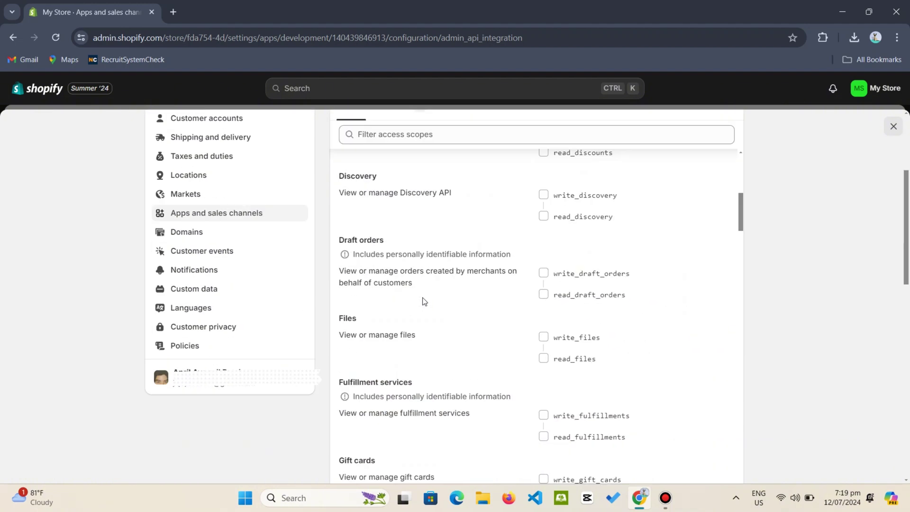
scroll(423, 301, down, 4)
scroll(432, 269, down, 3)
scroll(432, 269, down, 5)
scroll(437, 244, down, 2)
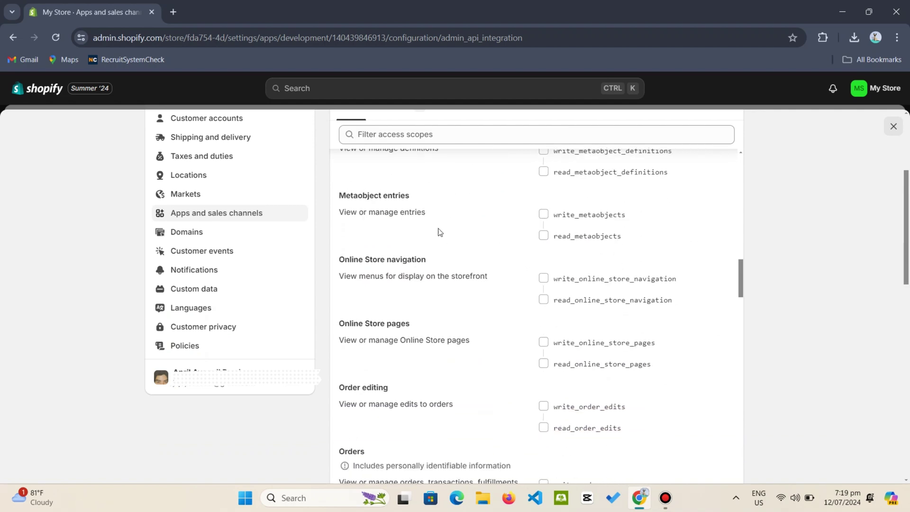
scroll(438, 232, down, 5)
scroll(439, 231, down, 2)
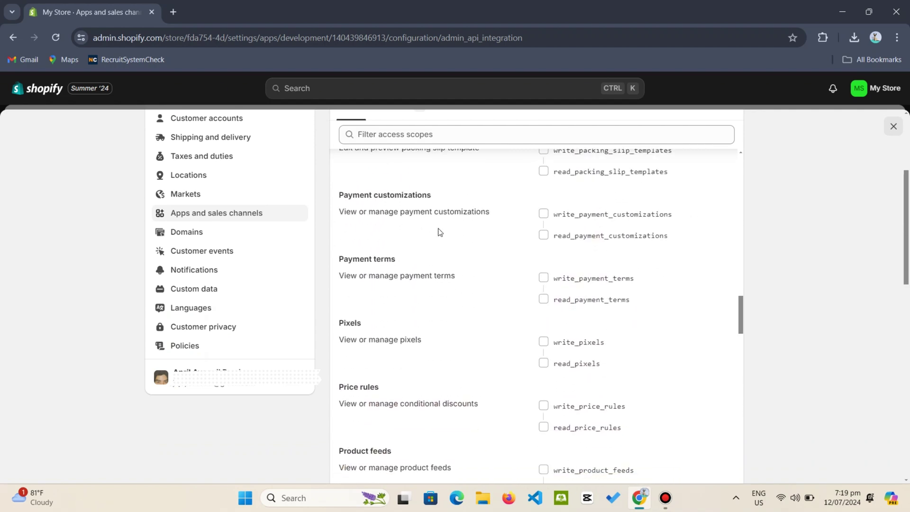
scroll(438, 231, down, 5)
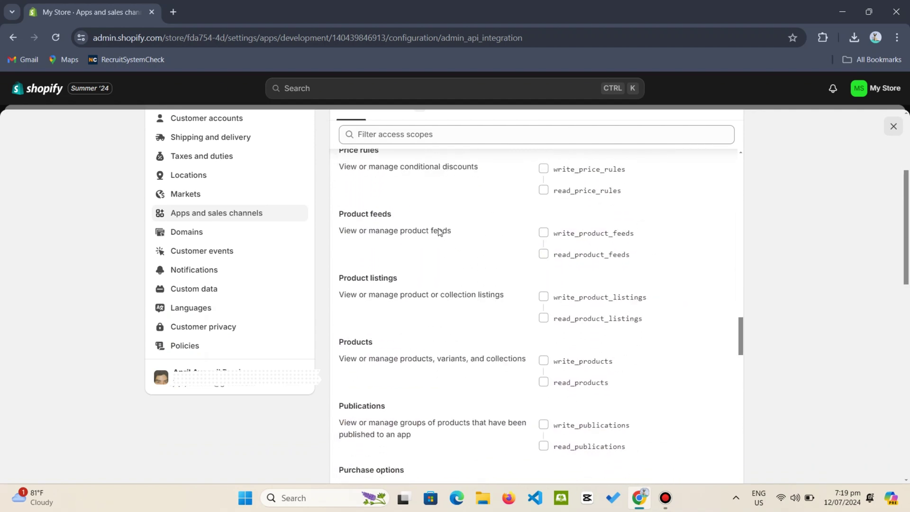
click(543, 361)
scroll(524, 322, down, 1)
scroll(523, 322, down, 8)
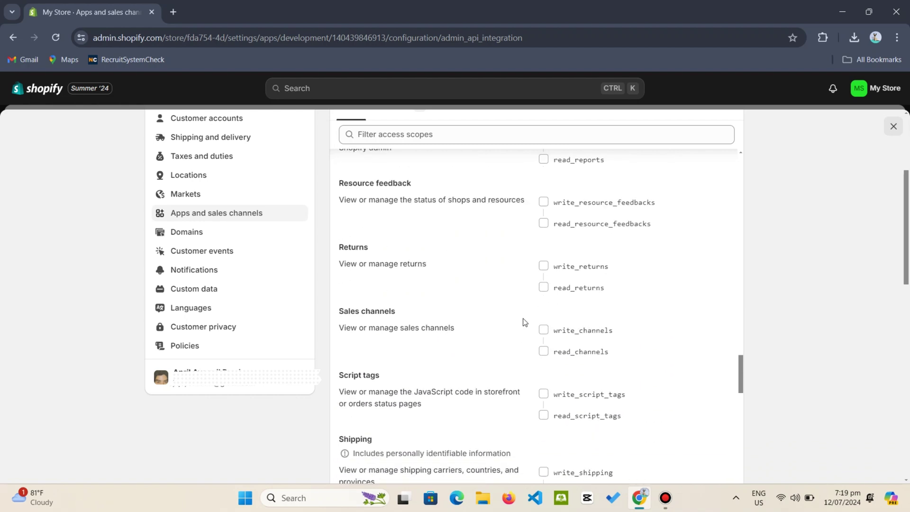
scroll(524, 323, down, 2)
scroll(524, 318, down, 1)
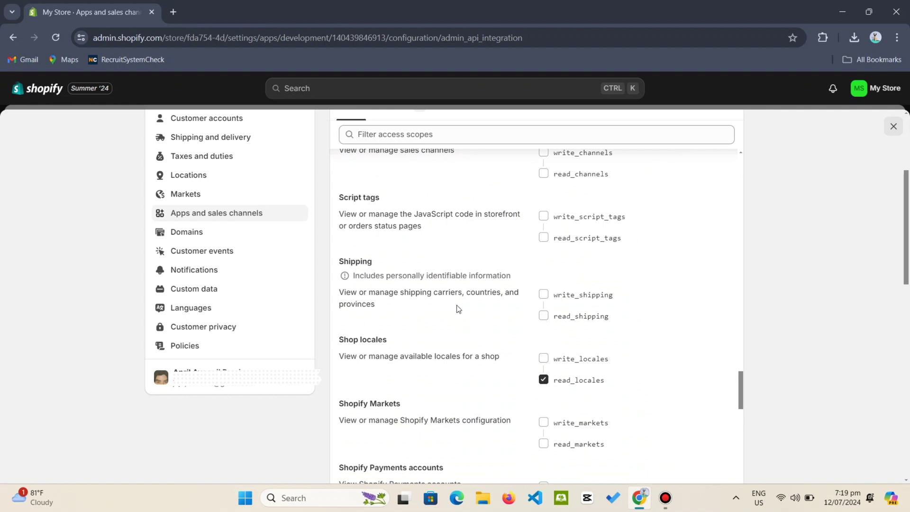
scroll(458, 309, up, 15)
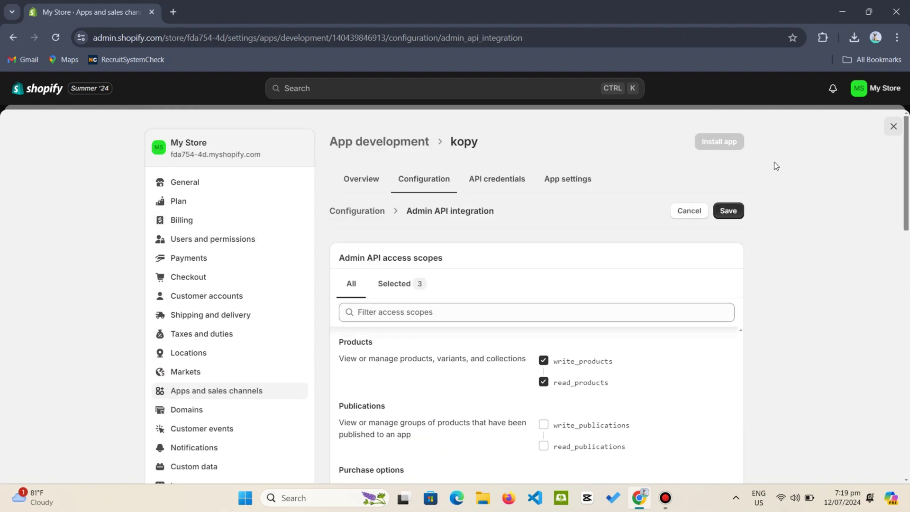
click(729, 211)
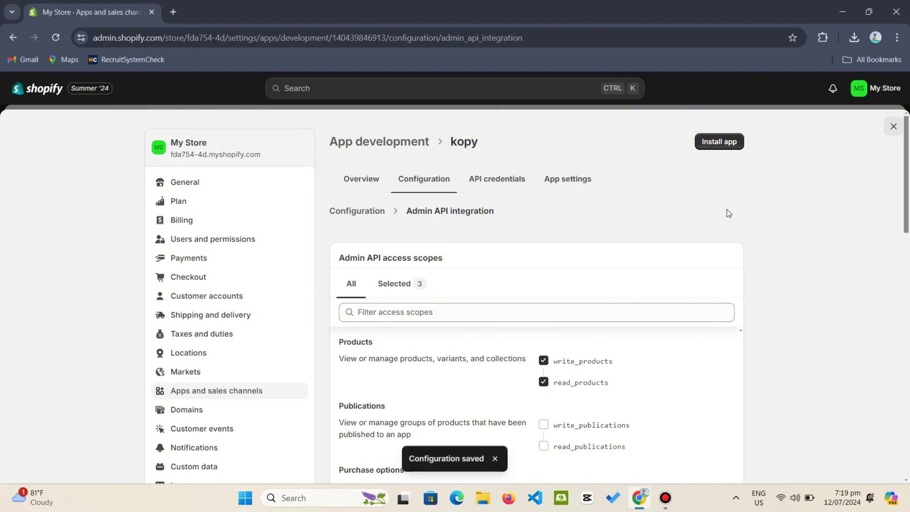
- Install kopy from API credentials, then reveal and copy its Admin API access token
click(470, 182)
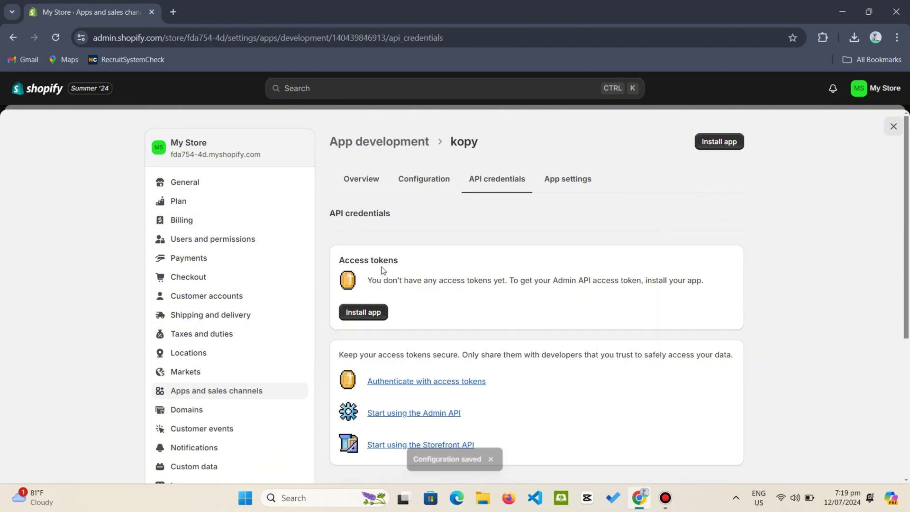
drag(368, 287, 453, 309)
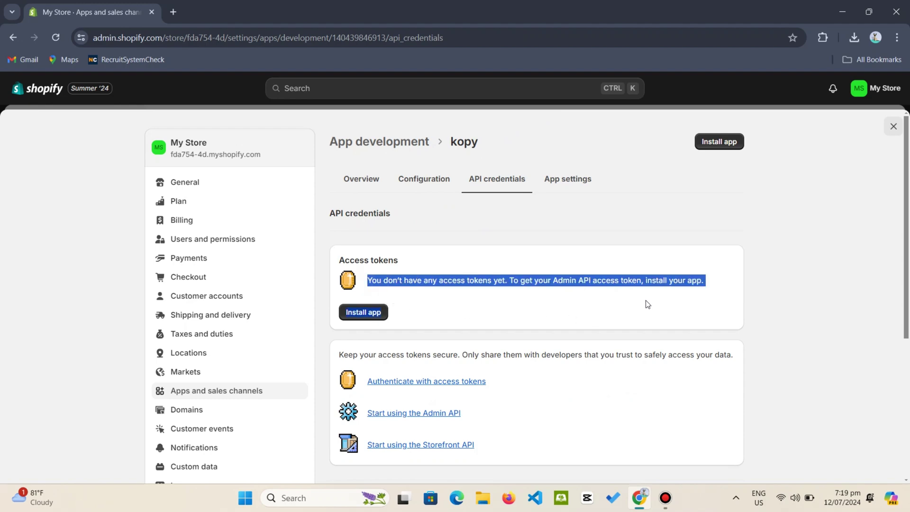
click(371, 311)
click(603, 325)
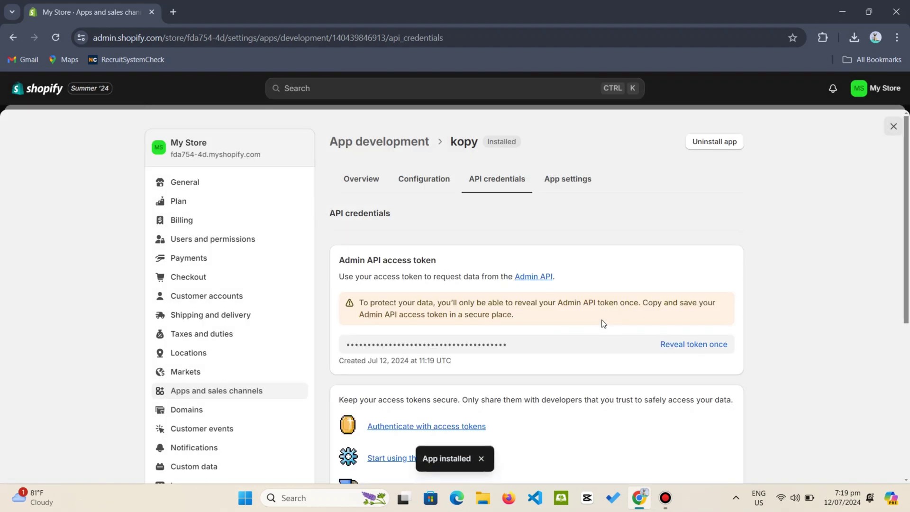
click(685, 345)
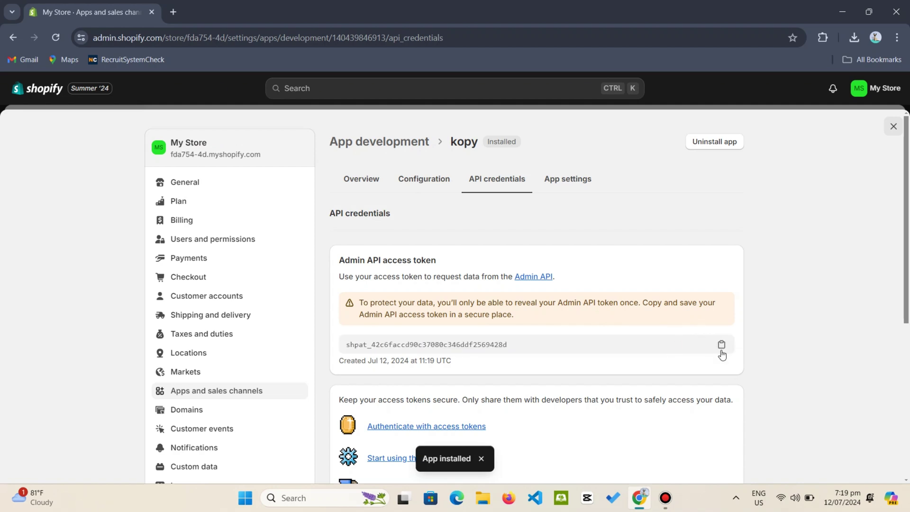
click(721, 346)
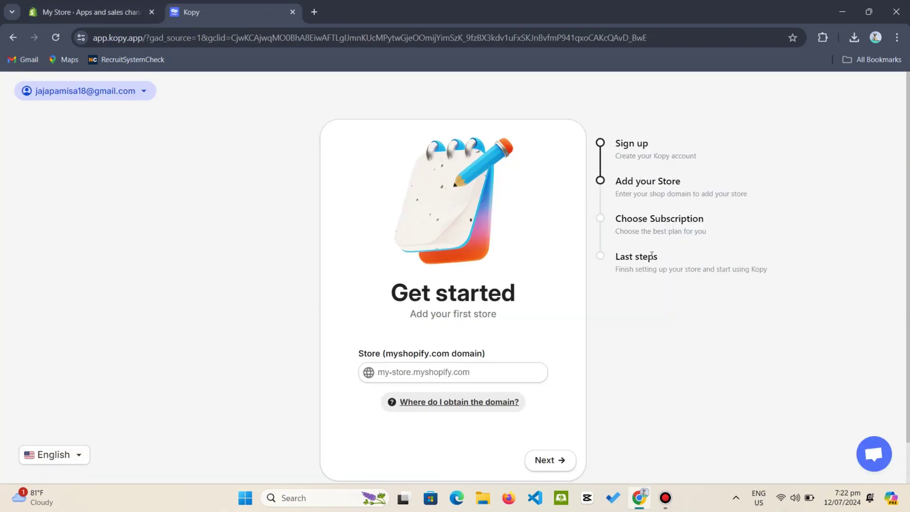
- Copy the store domain fda754-4d.myshopify.com from Shopify's store settings
click(155, 5)
double_click(174, 155)
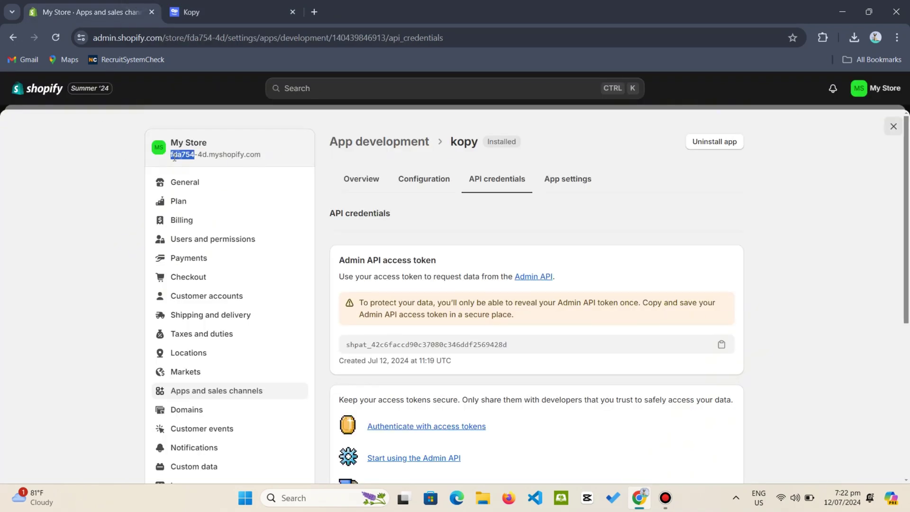
drag(172, 156, 260, 156)
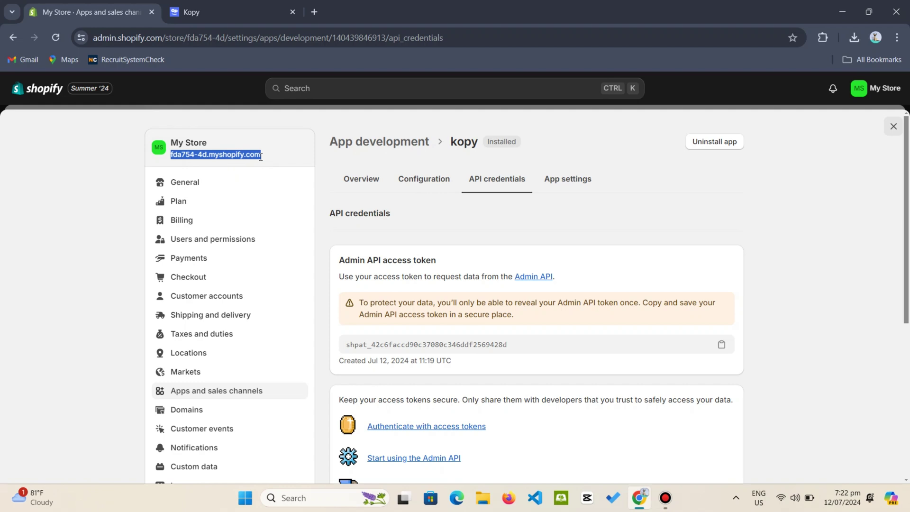
right_click(260, 157)
click(272, 169)
- Paste the domain into Kopy's Store field and submit it with Next
click(260, 18)
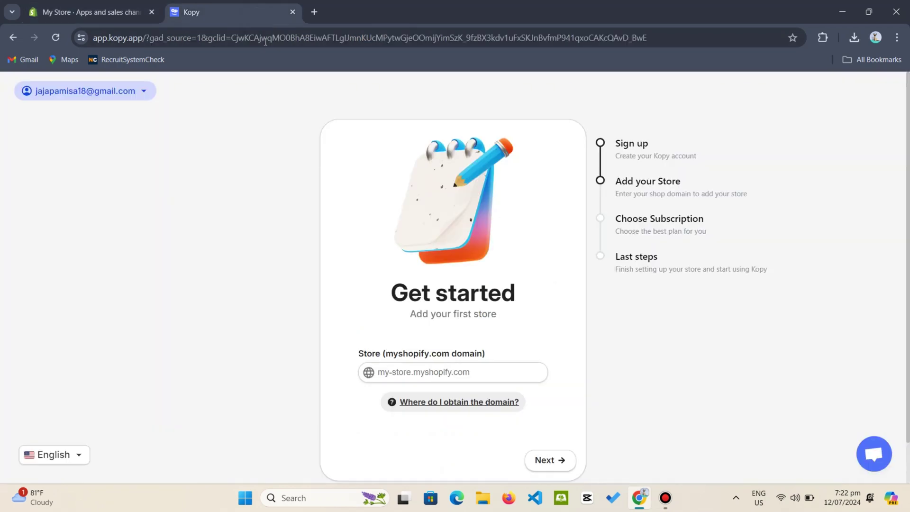
click(432, 372)
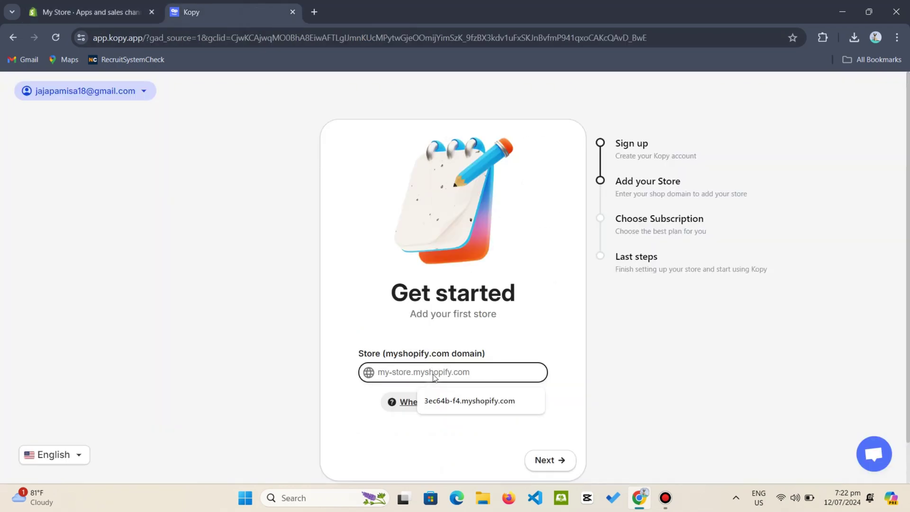
right_click(432, 373)
click(493, 242)
click(562, 455)
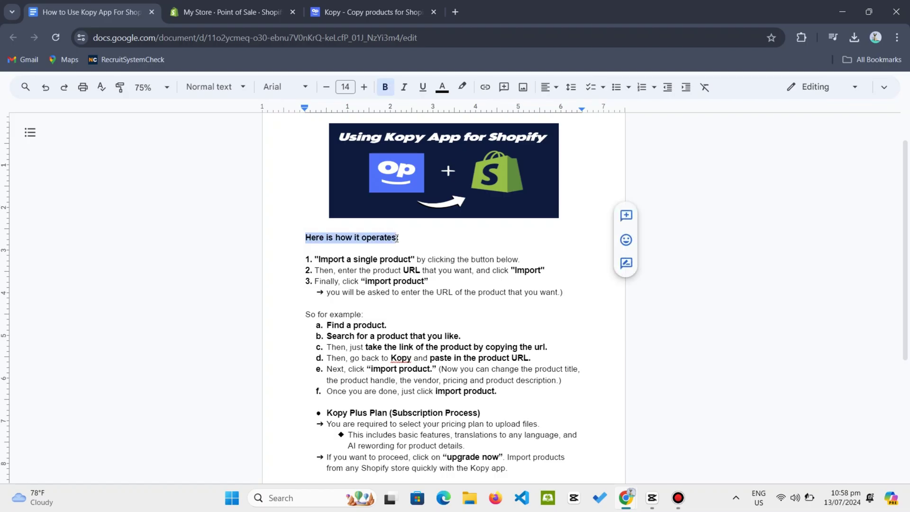
click(389, 251)
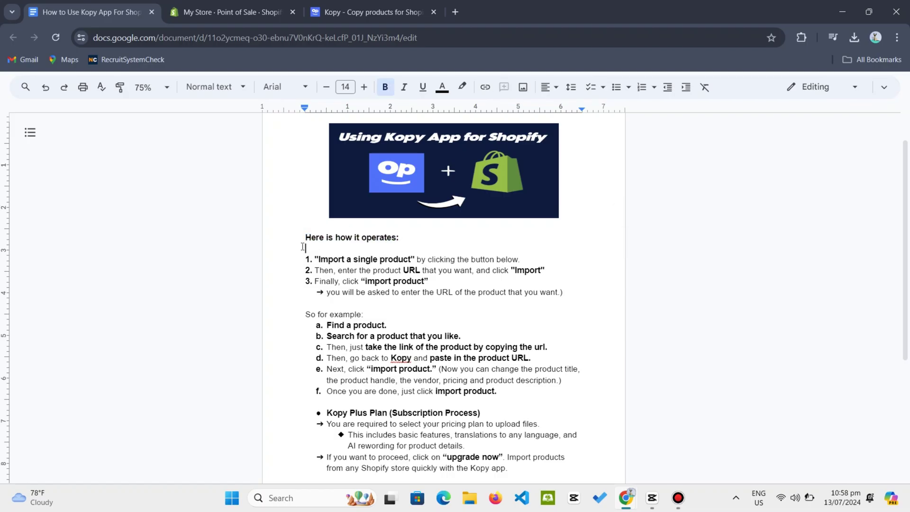
click(531, 258)
click(558, 270)
drag(327, 325, 393, 326)
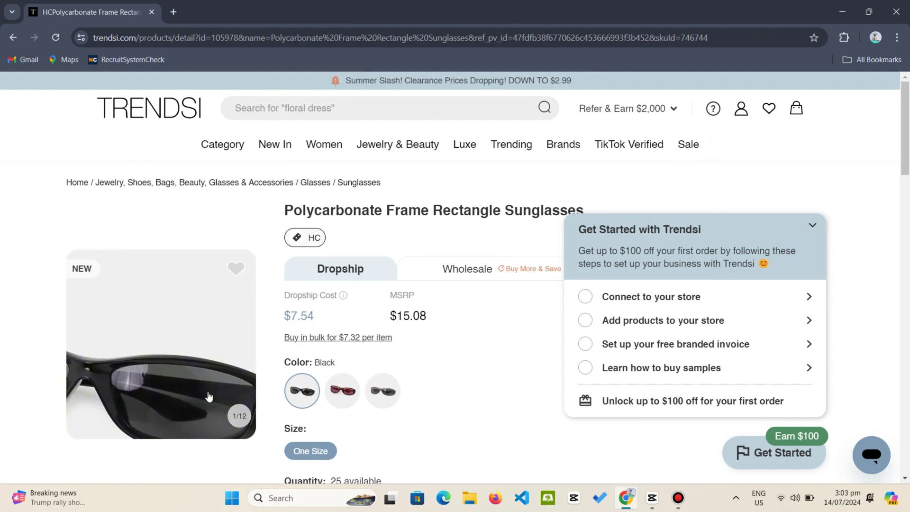
- Select the sunglasses product page URL, then highlight 'import product.' in the guide's step e
click(218, 40)
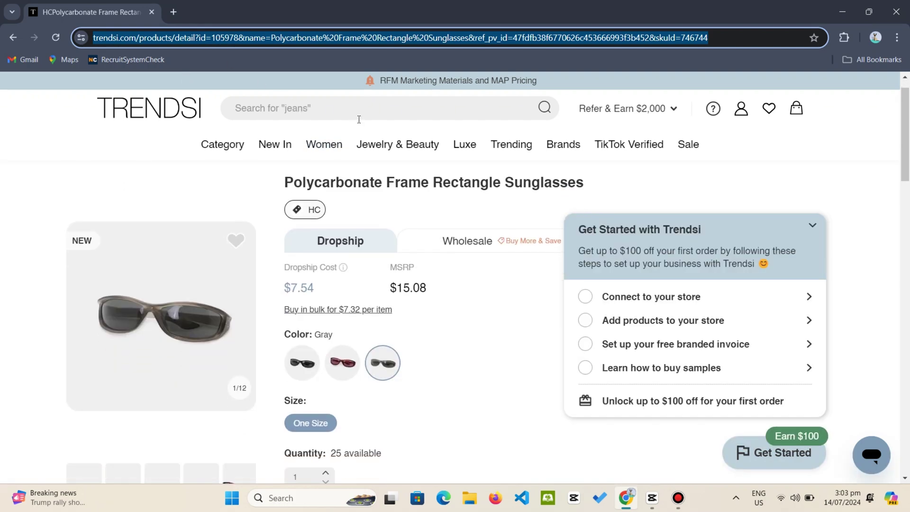
scroll(359, 119, down, 5)
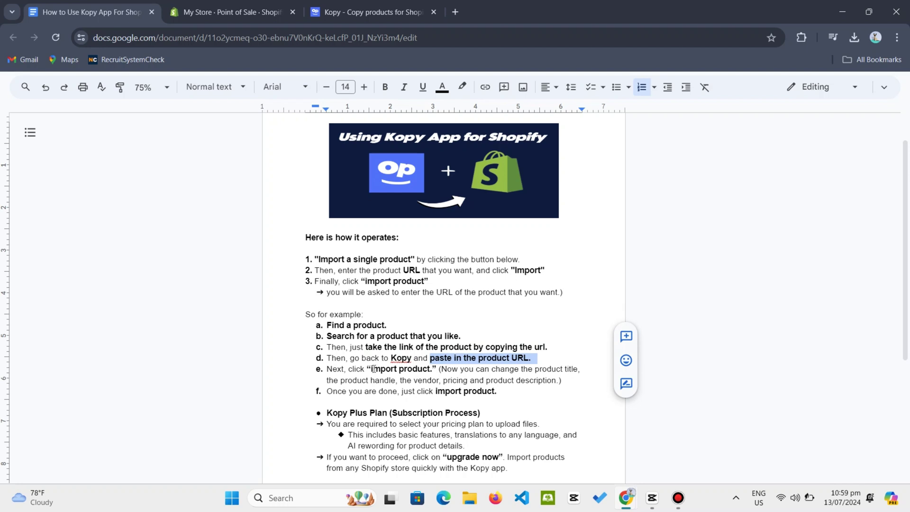
drag(366, 368, 436, 371)
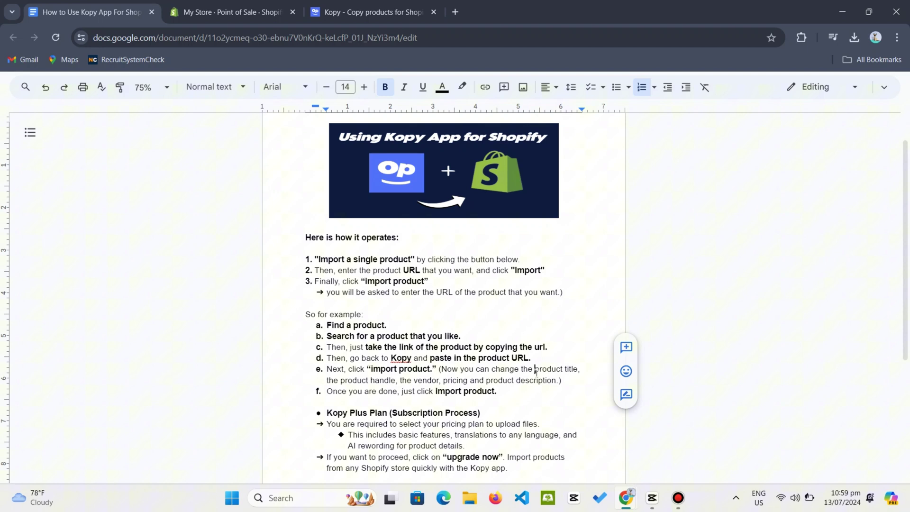
drag(536, 371, 573, 383)
click(573, 382)
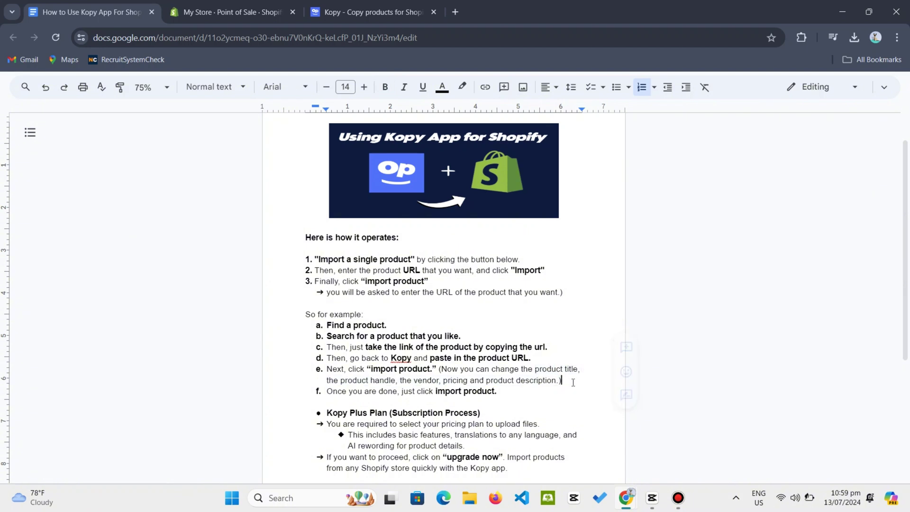
drag(432, 392, 502, 392)
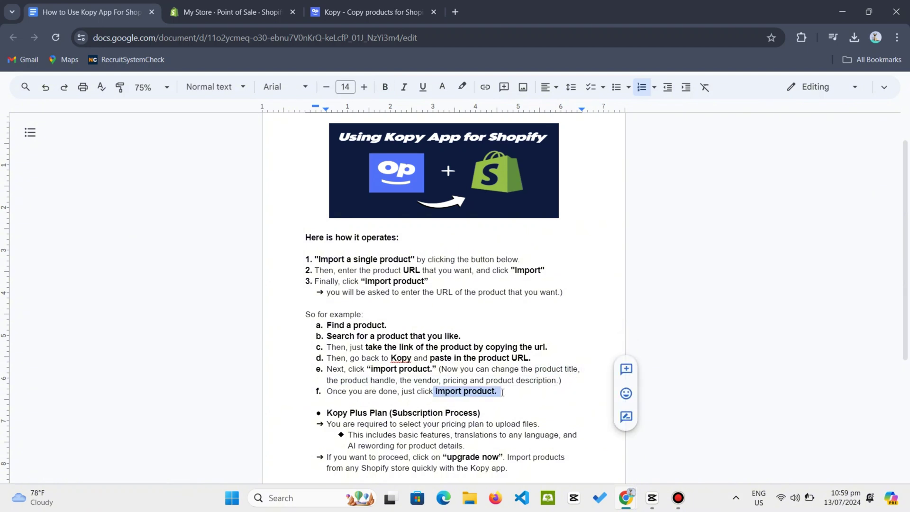
click(502, 392)
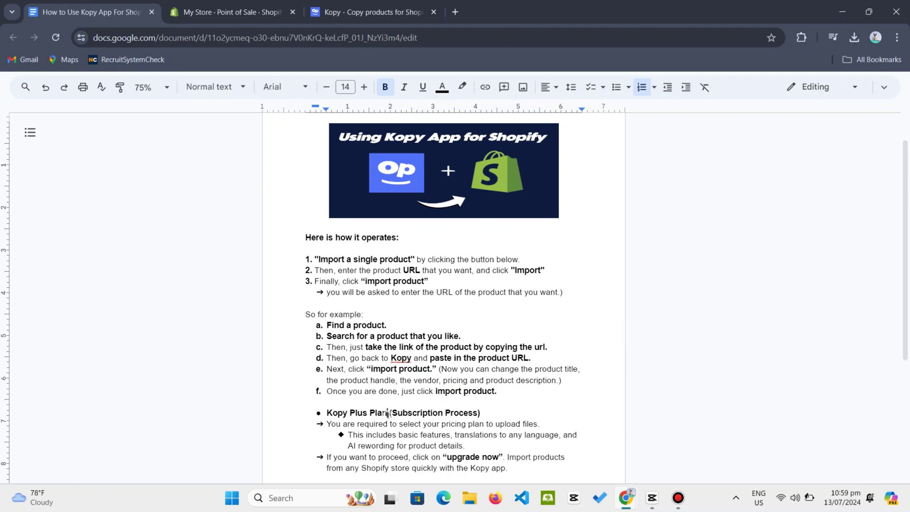
drag(387, 413, 490, 414)
click(490, 414)
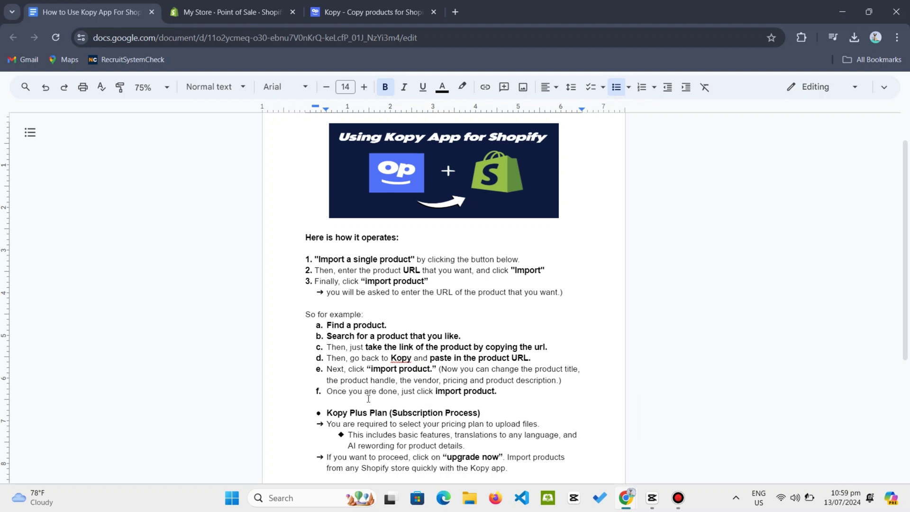
drag(403, 424, 528, 424)
click(528, 424)
drag(326, 456, 555, 465)
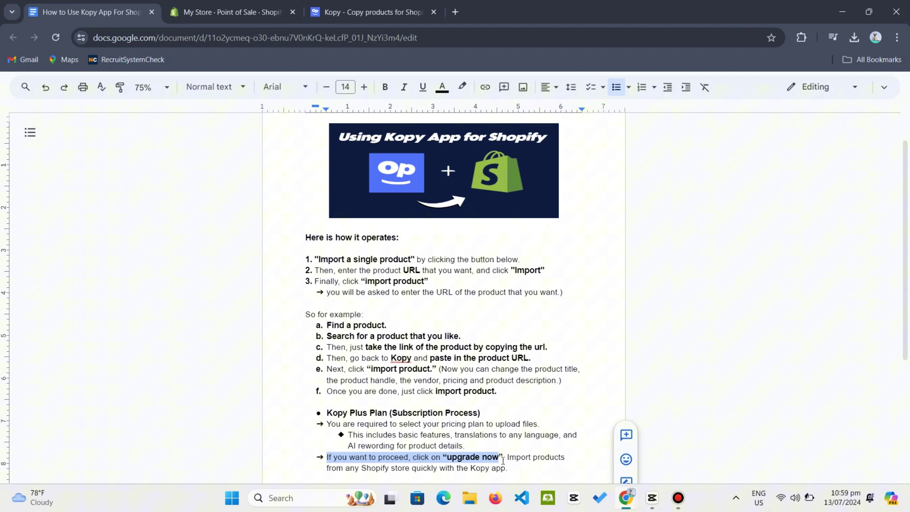
click(704, 287)
click(664, 215)
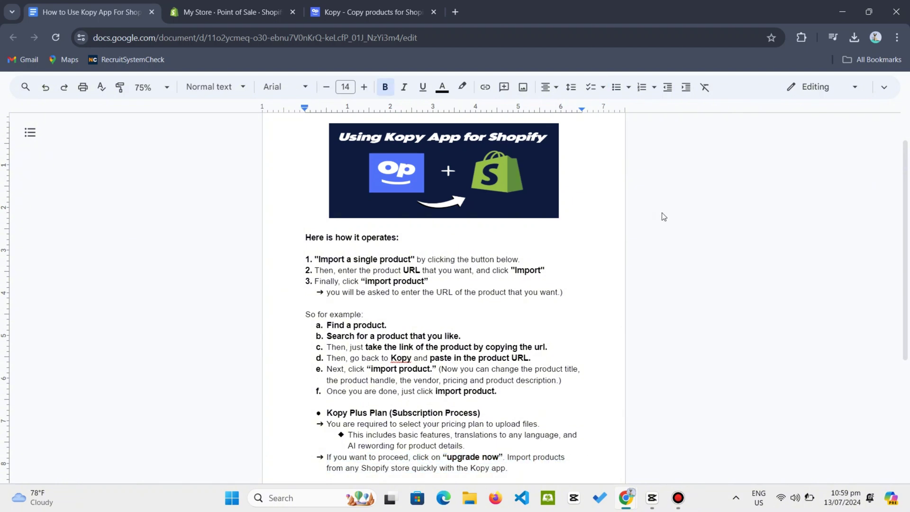
scroll(621, 249, down, 1)
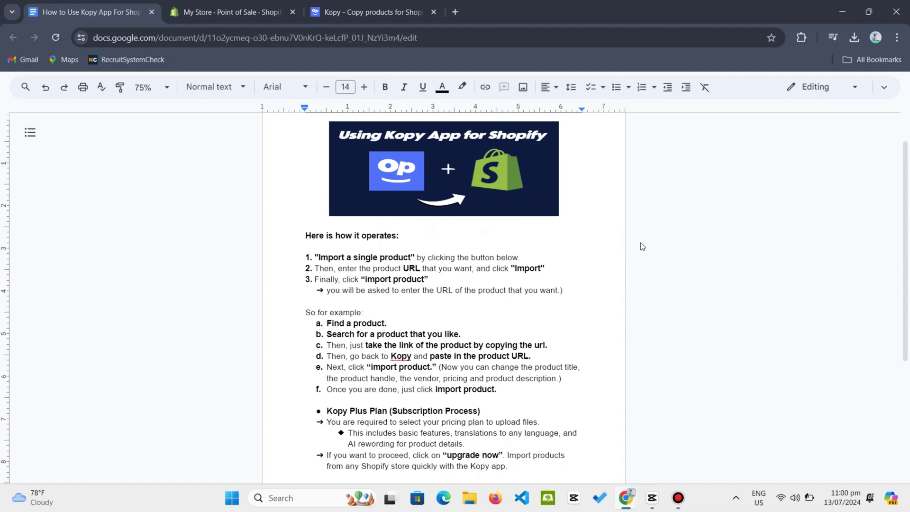